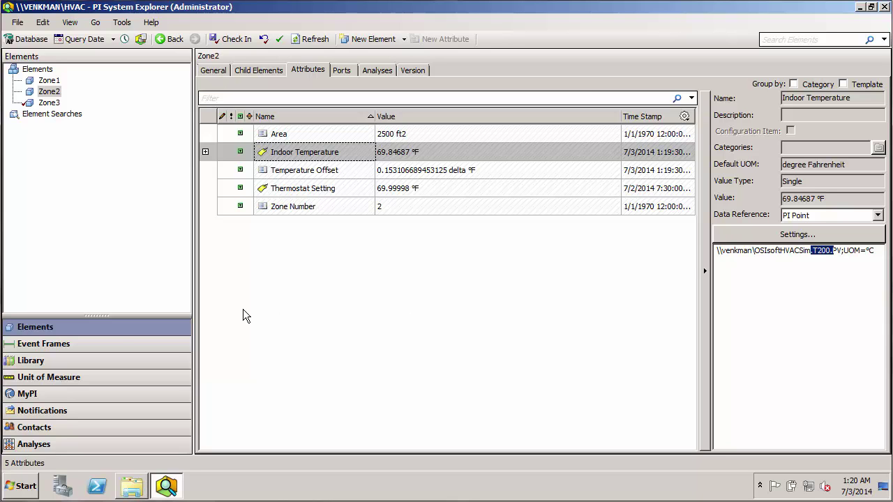
- Open ZoneTemplate's Indoor Temperature attribute template and highlight '100' in its T100.PV tag reference
{"action": "left_click", "coordinate": [34, 361]}
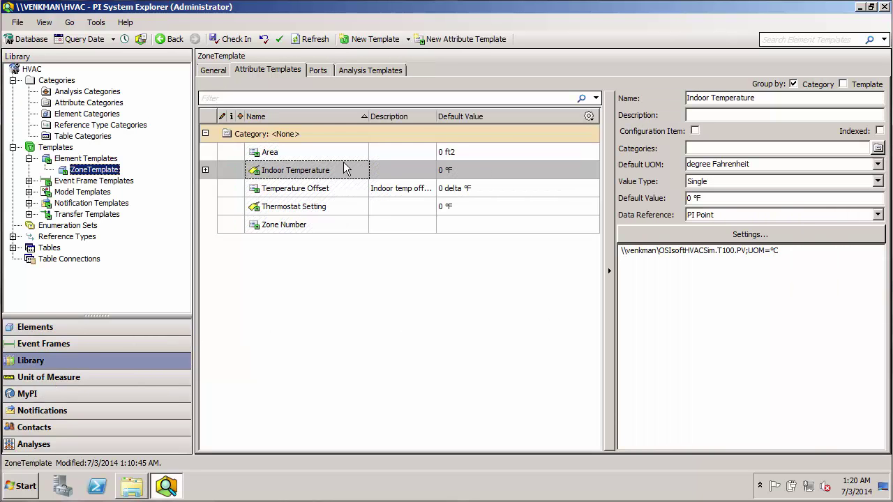
{"action": "left_click", "coordinate": [299, 173]}
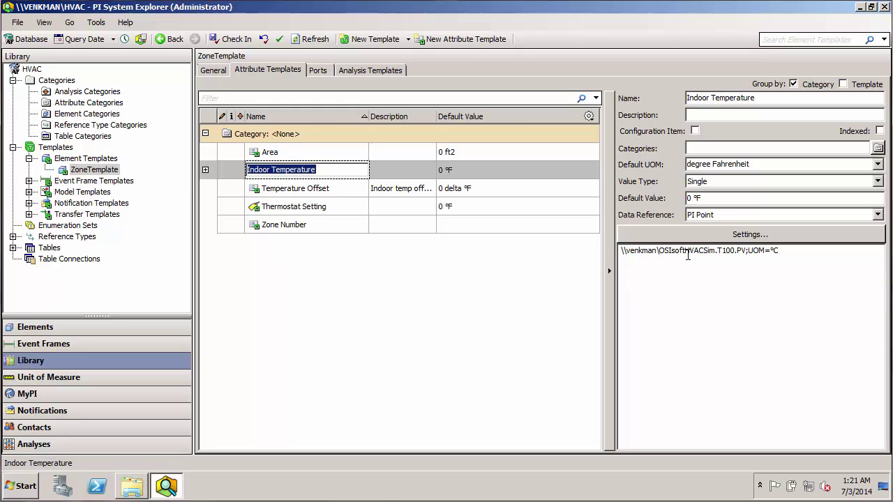
{"action": "left_click", "coordinate": [724, 250]}
{"action": "left_click_drag", "start_coordinate": [730, 248], "coordinate": [739, 250]}
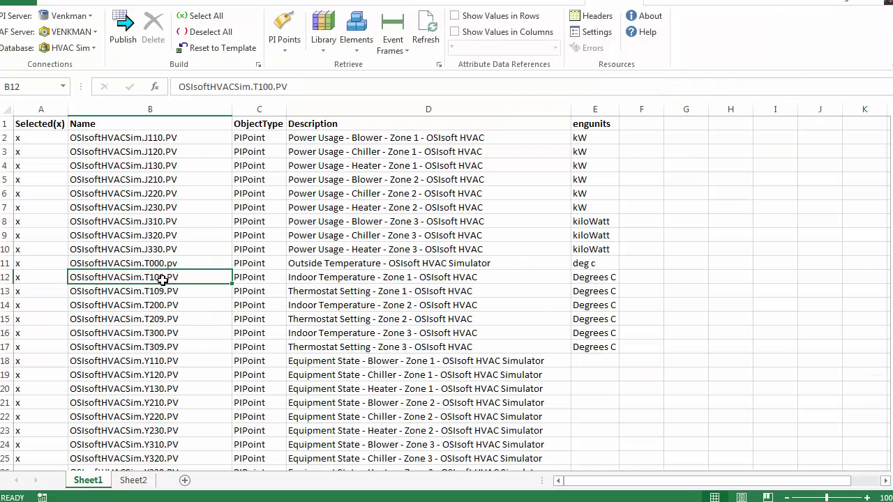
- In the PI Builder sheet, select tags T100, T200, T300 beside their Zone 1–3 Indoor Temperature descriptions
{"action": "left_click", "coordinate": [162, 304], "text": "ctrl"}
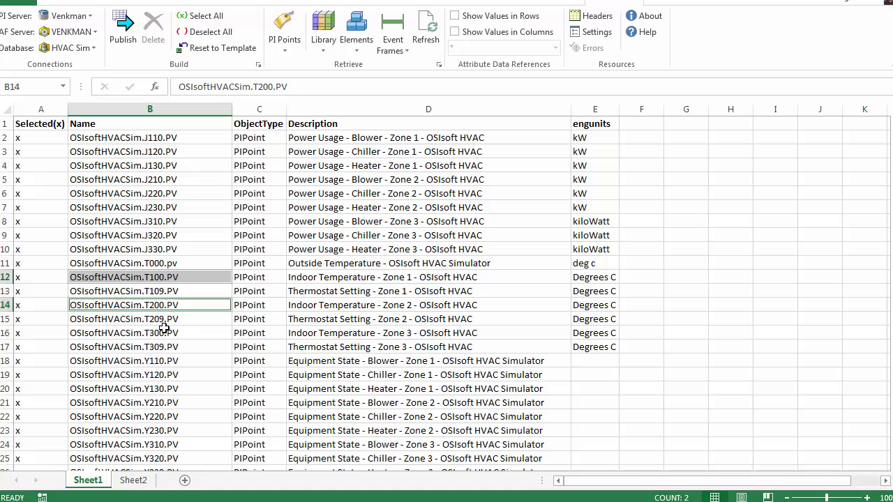
{"action": "left_click", "coordinate": [159, 333], "text": "ctrl"}
{"action": "left_click", "coordinate": [306, 278], "text": "ctrl"}
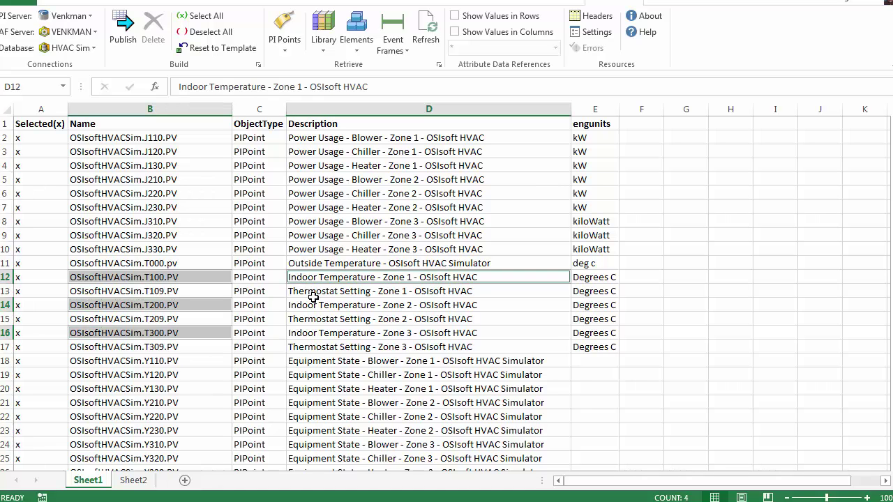
{"action": "left_click", "coordinate": [314, 305], "text": "ctrl"}
{"action": "left_click", "coordinate": [315, 333], "text": "ctrl"}
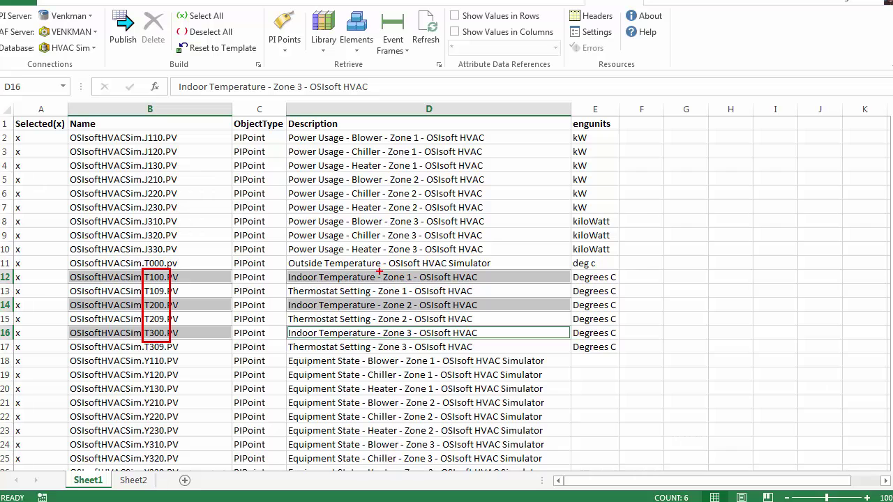
{"action": "mouse_move", "coordinate": [378, 301]}
{"action": "left_mouse_down"}
{"action": "mouse_move", "coordinate": [415, 314]}
{"action": "mouse_move", "coordinate": [414, 345]}
{"action": "left_mouse_up"}
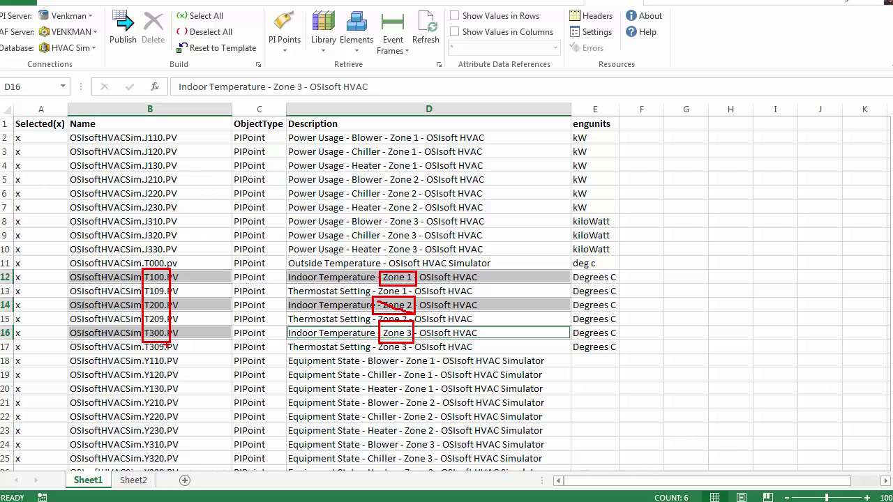
{"action": "key", "text": "Escape"}
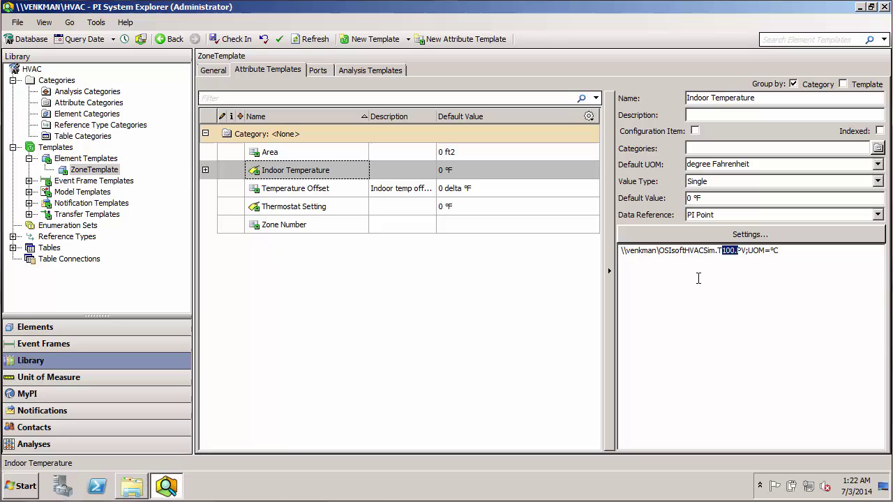
{"action": "left_click", "coordinate": [726, 252]}
{"action": "key", "text": "shift+Left"}
{"action": "key", "text": "BackSpace"}
{"action": "type", "text": "%"}
{"action": "type", "text": "@Z"}
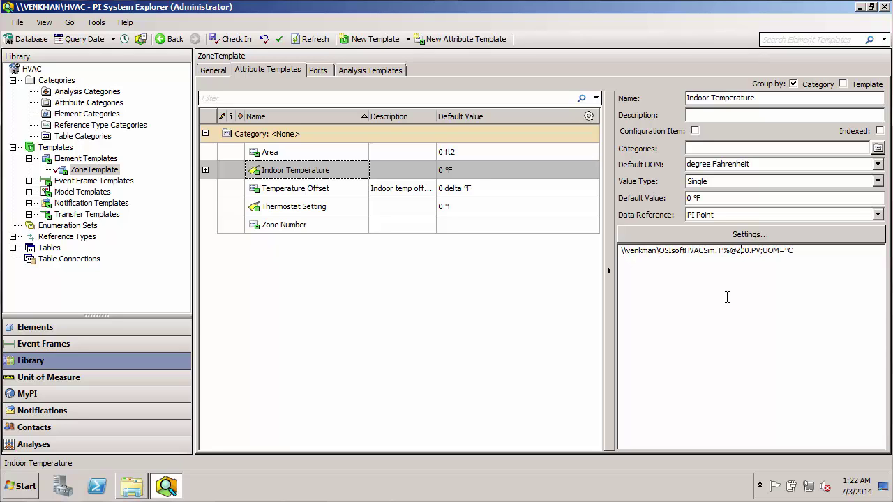
{"action": "type", "text": "one N"}
{"action": "type", "text": "umber%"}
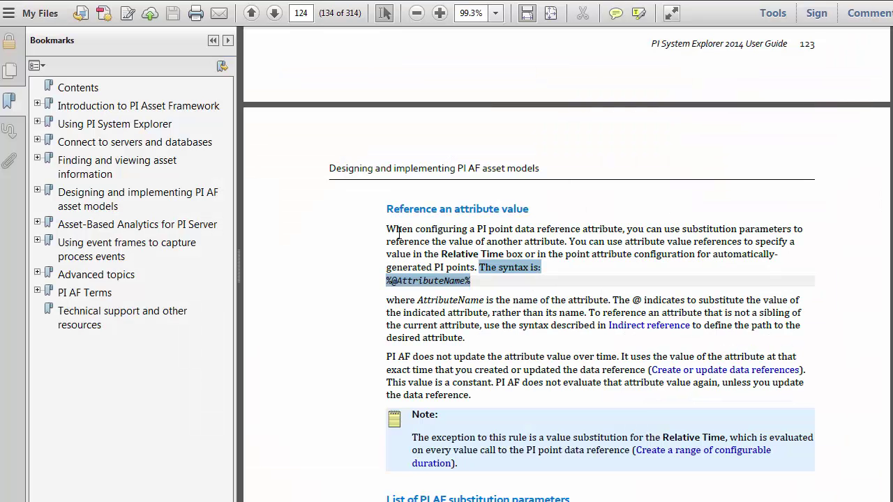
{"action": "left_click_drag", "start_coordinate": [387, 209], "coordinate": [529, 211]}
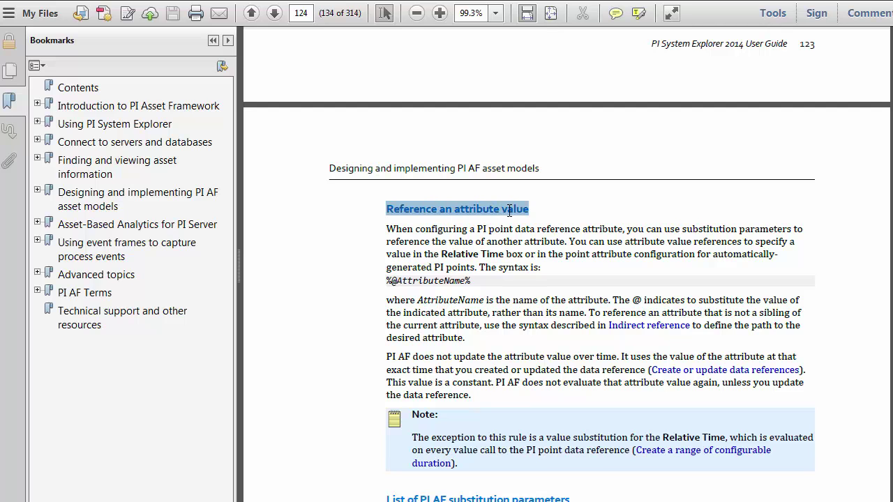
{"action": "left_click_drag", "start_coordinate": [386, 229], "coordinate": [564, 229]}
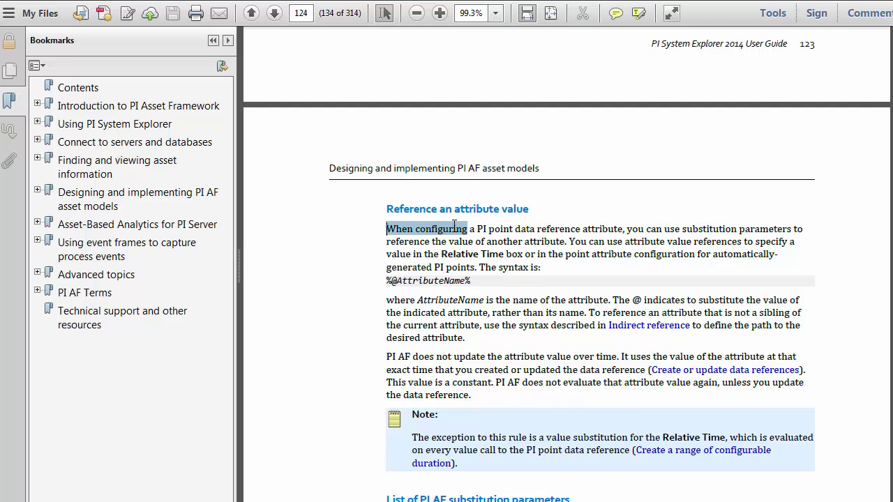
{"action": "left_click", "coordinate": [487, 267]}
{"action": "left_click_drag", "start_coordinate": [479, 267], "coordinate": [473, 282]}
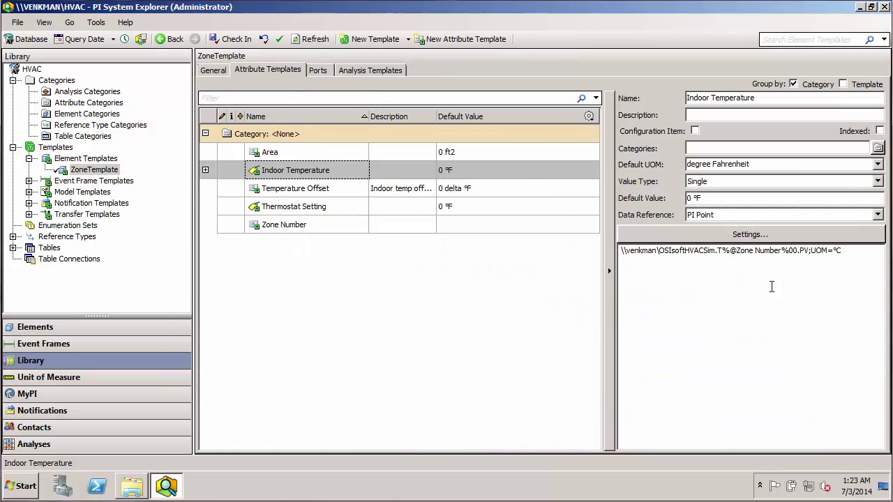
{"action": "left_click_drag", "start_coordinate": [730, 250], "coordinate": [783, 253]}
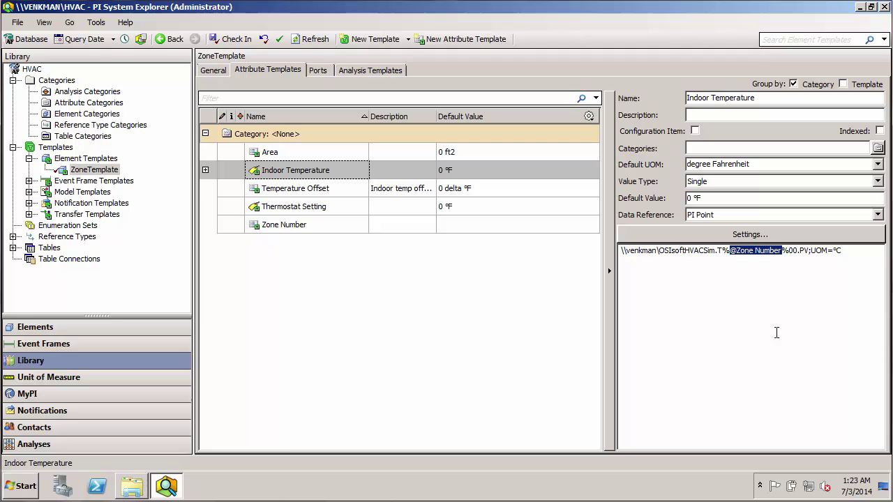
{"action": "type", "text": "Attr"}
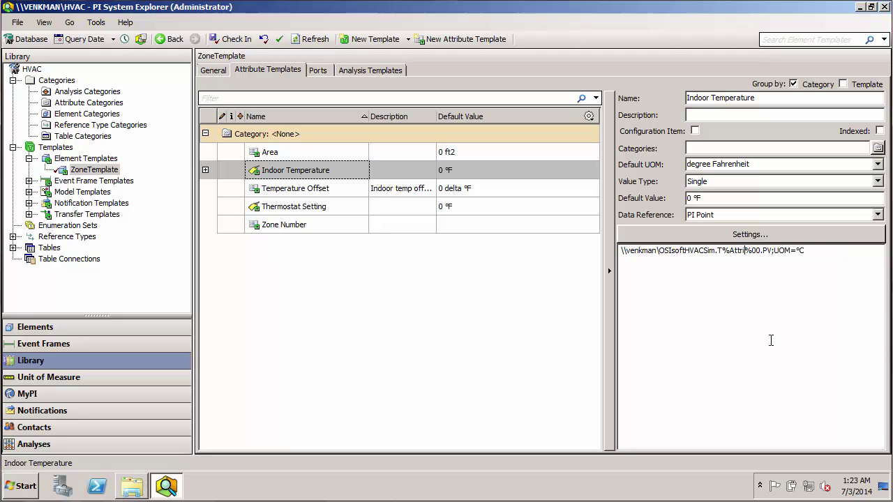
{"action": "type", "text": "ibute"}
{"action": "key", "text": "ctrl+z"}
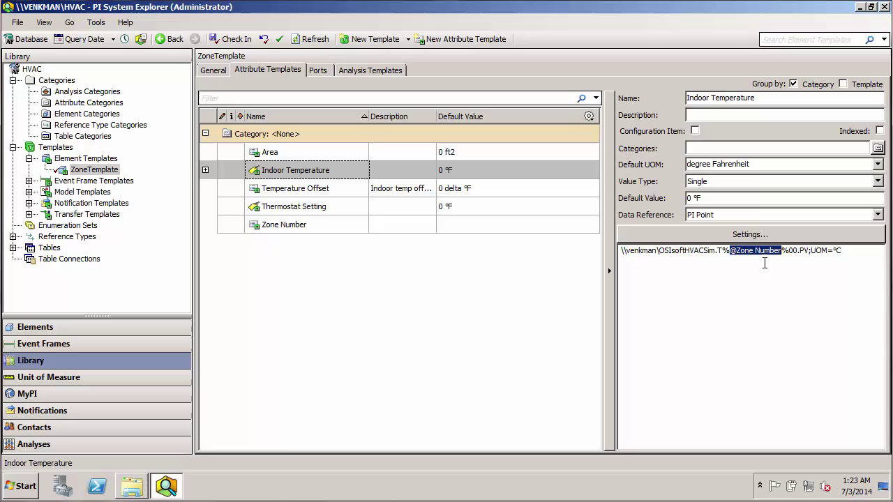
- Check in the template, then view Zone1, Zone2 and Zone3 to verify tags T100, T200, T300
{"action": "left_click", "coordinate": [230, 39]}
{"action": "left_click", "coordinate": [75, 329]}
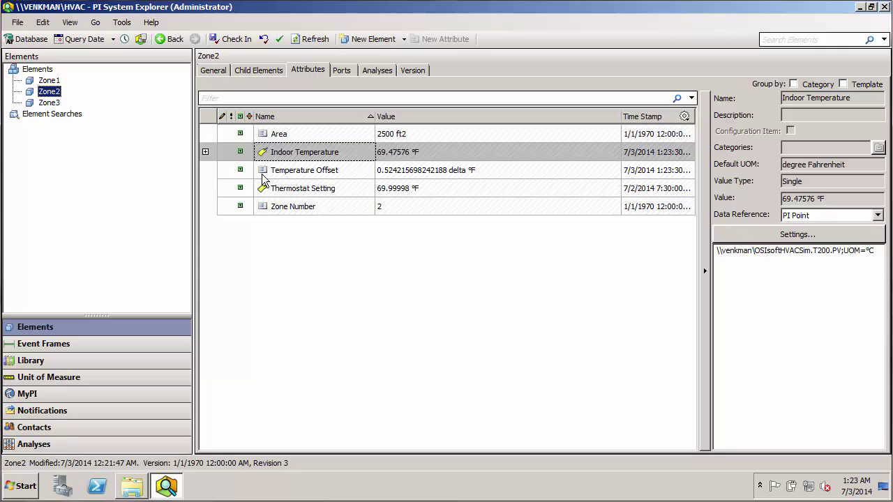
{"action": "left_click", "coordinate": [49, 81]}
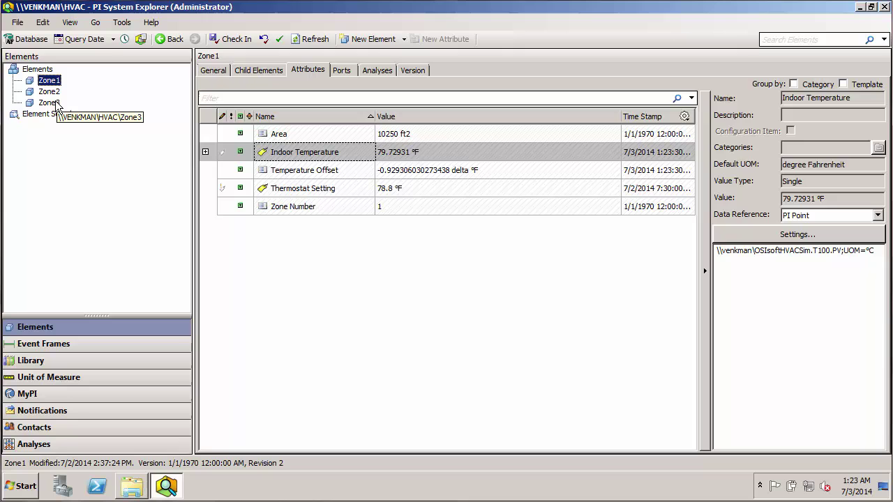
{"action": "left_click", "coordinate": [51, 94]}
{"action": "left_click", "coordinate": [55, 104]}
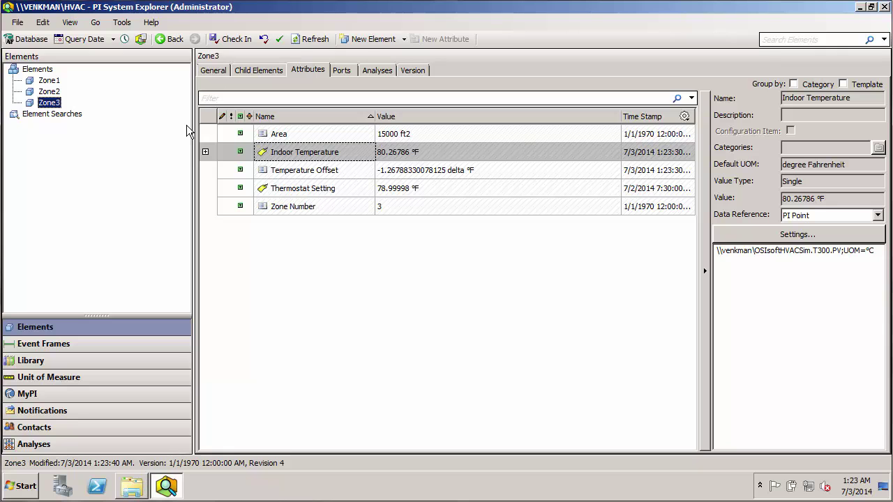
{"action": "key", "text": "Up"}
{"action": "key", "text": "Down"}
{"action": "mouse_move", "coordinate": [725, 253]}
{"action": "left_click", "coordinate": [76, 361]}
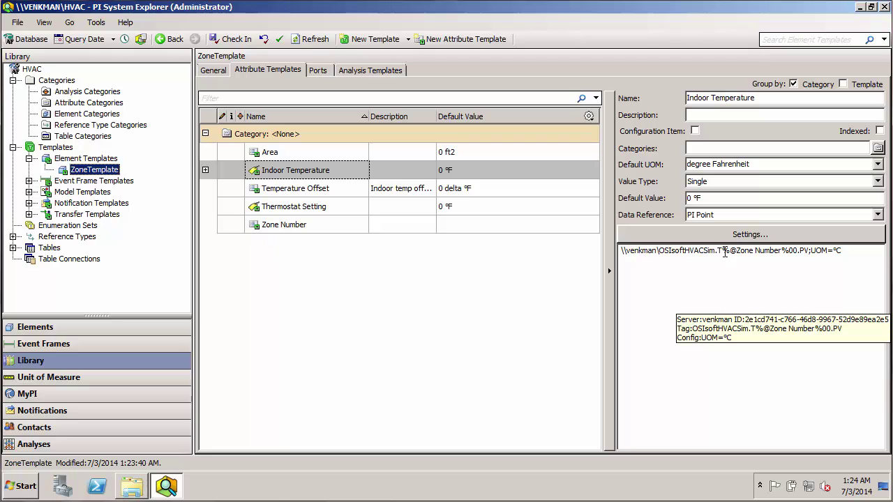
{"action": "left_click_drag", "start_coordinate": [722, 251], "coordinate": [778, 258]}
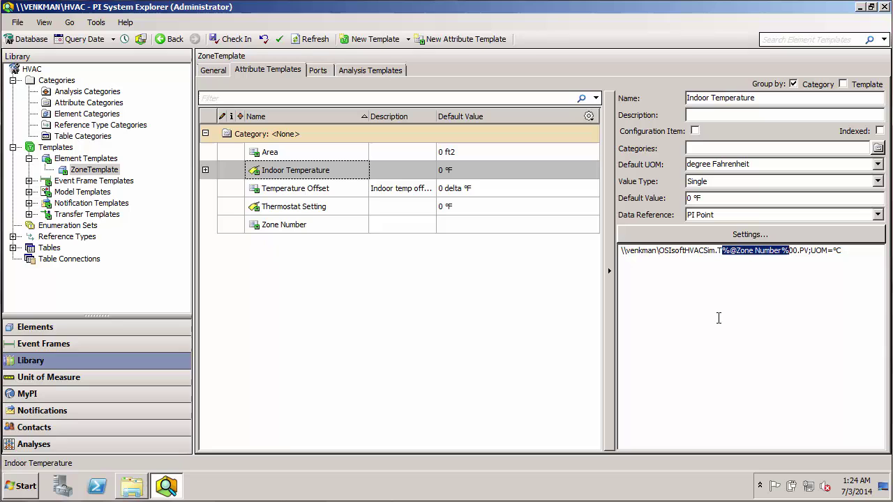
{"action": "key", "text": "Delete"}
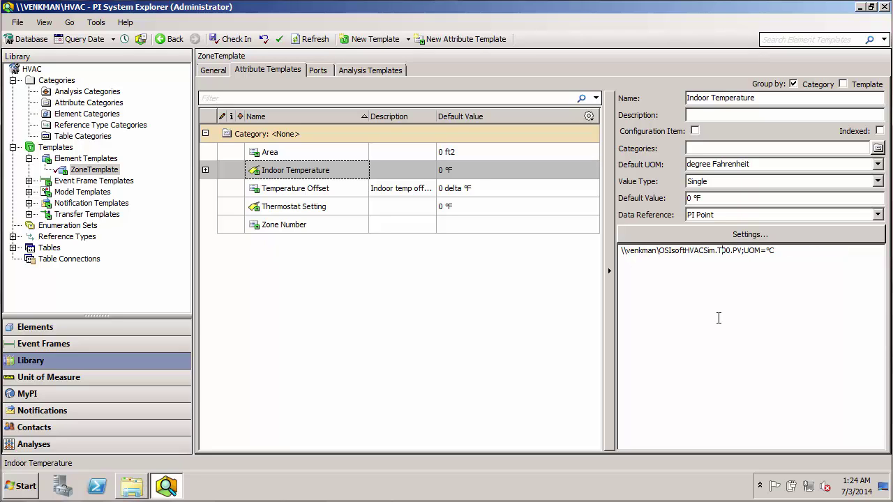
{"action": "type", "text": "%Attri"}
{"action": "type", "text": "bute%"}
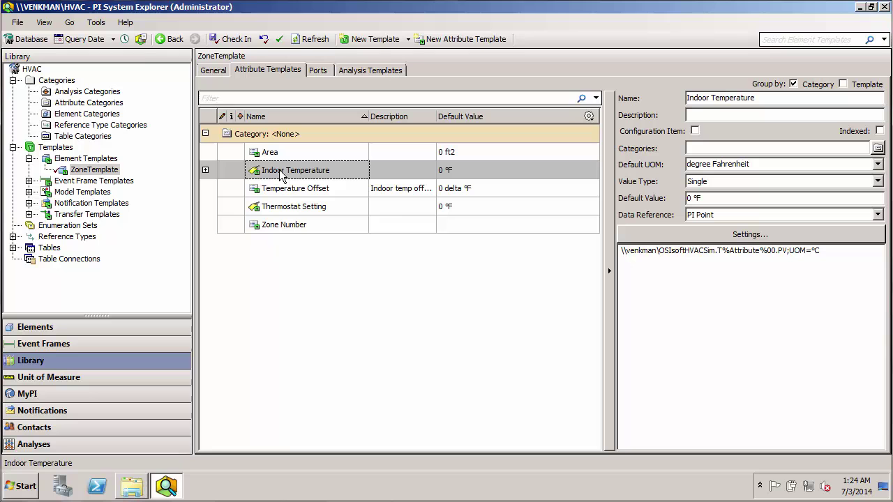
{"action": "left_click", "coordinate": [230, 36]}
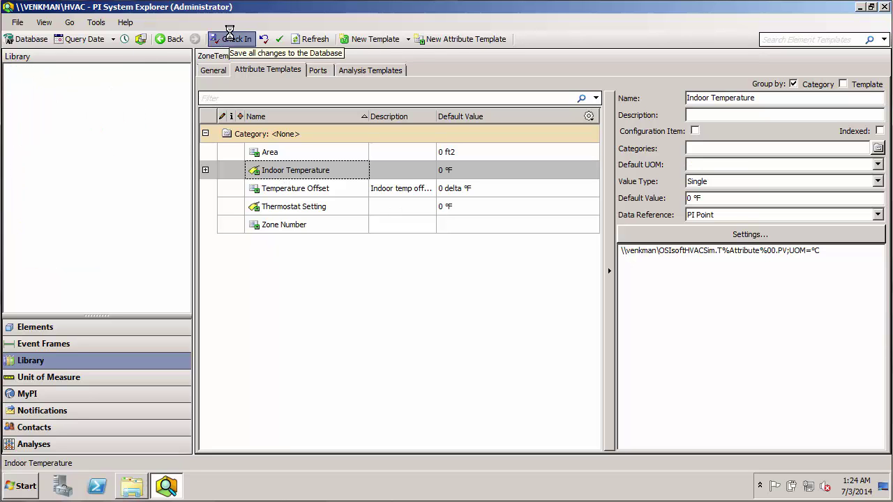
- Inspect Zone3, Zone2 and Zone1 Indoor Temperature; Zone1 fails on TIndoor Temperature00.PV
{"action": "left_click", "coordinate": [58, 329]}
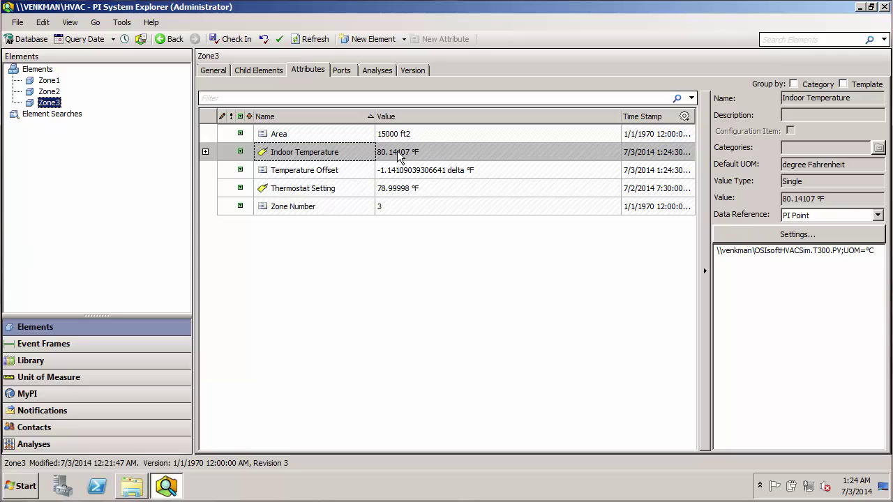
{"action": "double_click", "coordinate": [825, 250]}
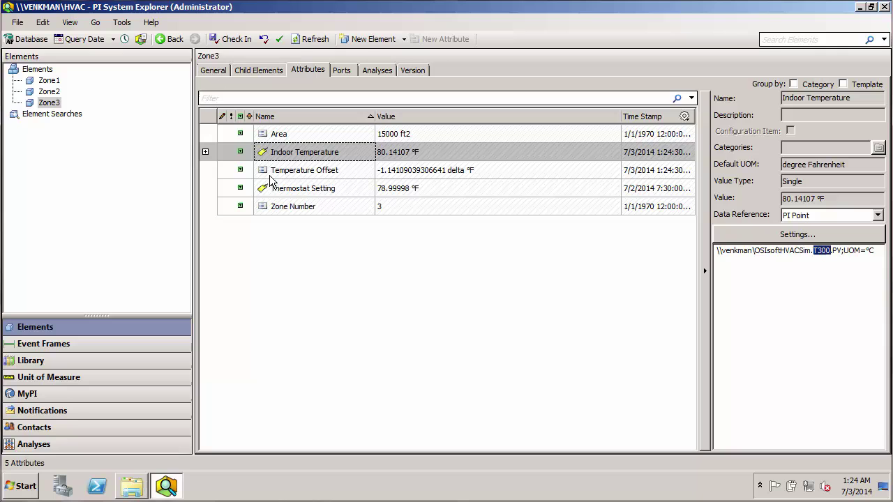
{"action": "left_click", "coordinate": [47, 92]}
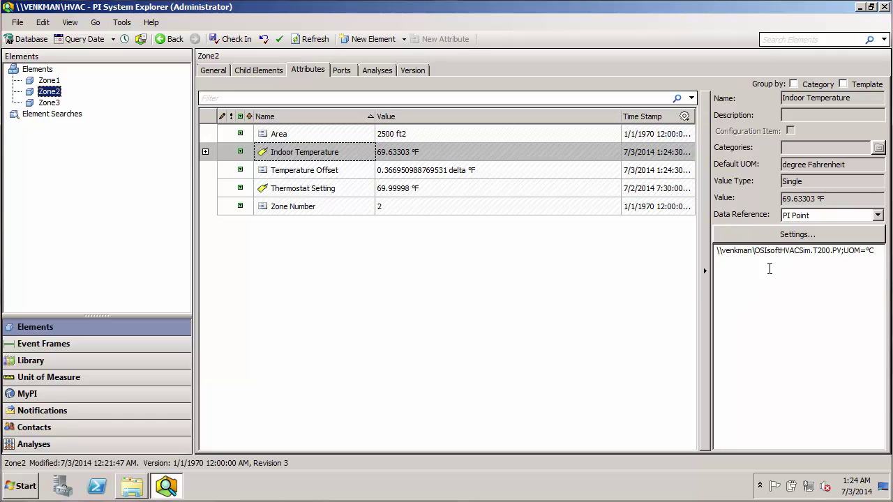
{"action": "double_click", "coordinate": [822, 250]}
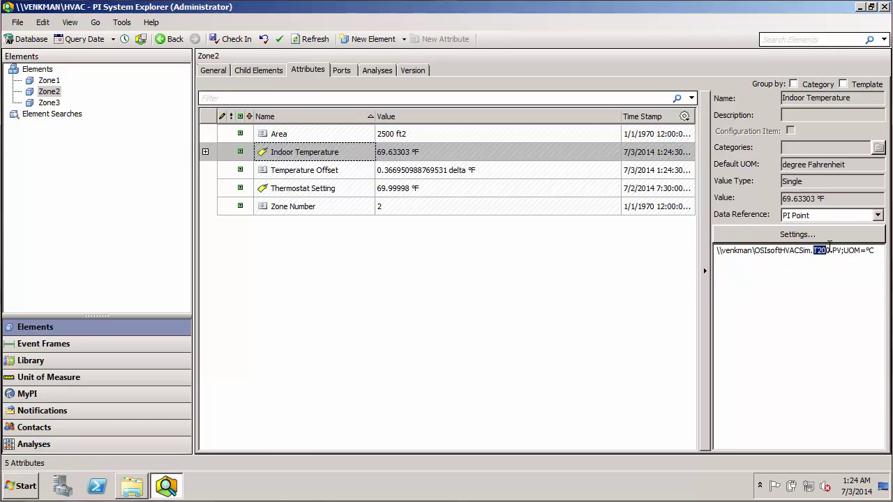
{"action": "left_click", "coordinate": [49, 81]}
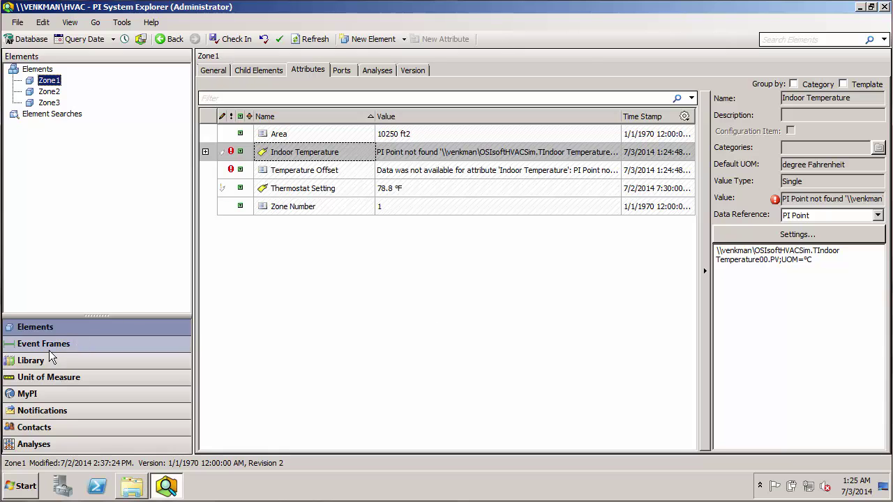
{"action": "left_click", "coordinate": [54, 92]}
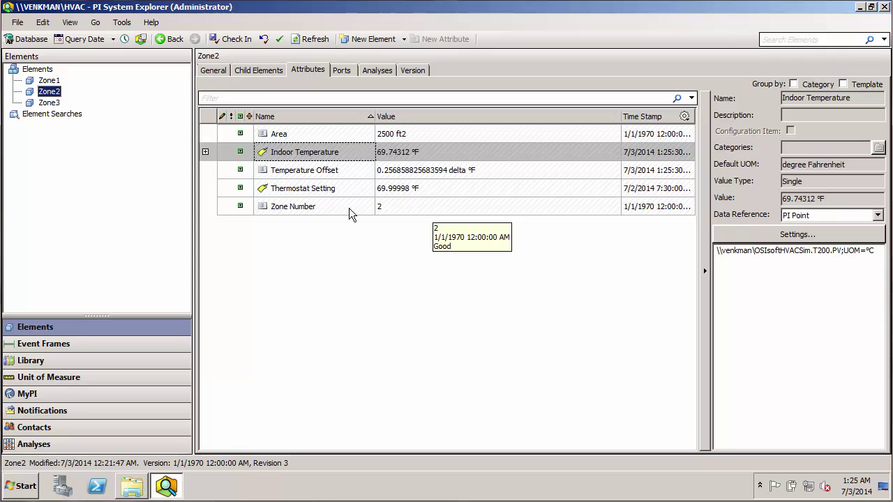
- Reset Zone2 and Zone3 Indoor Temperature to the template definition and check in the changes
{"action": "right_click", "coordinate": [395, 159]}
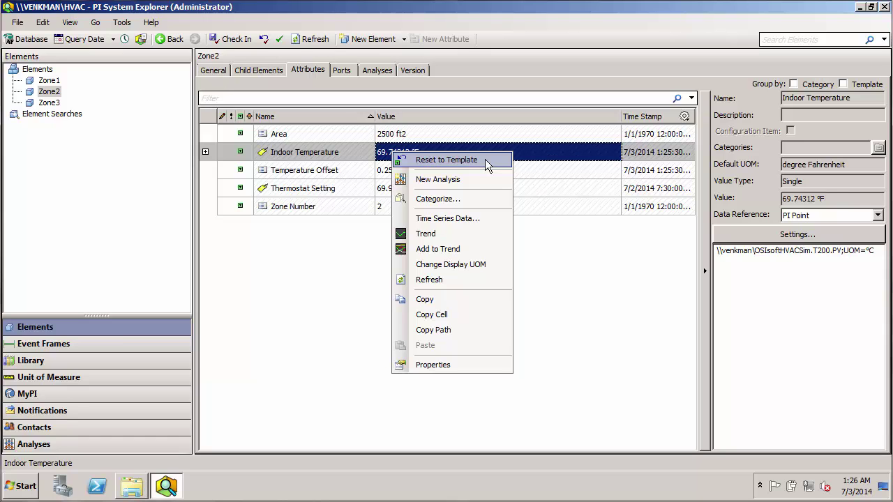
{"action": "left_click", "coordinate": [485, 159]}
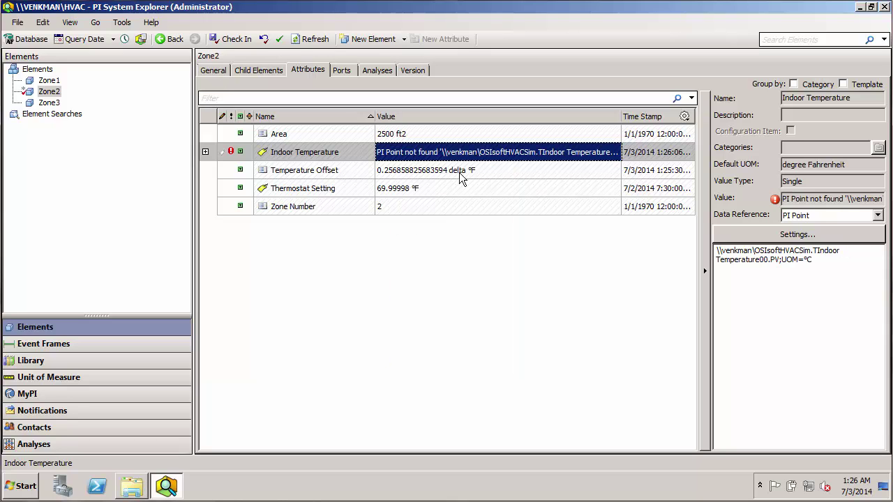
{"action": "mouse_move", "coordinate": [551, 162]}
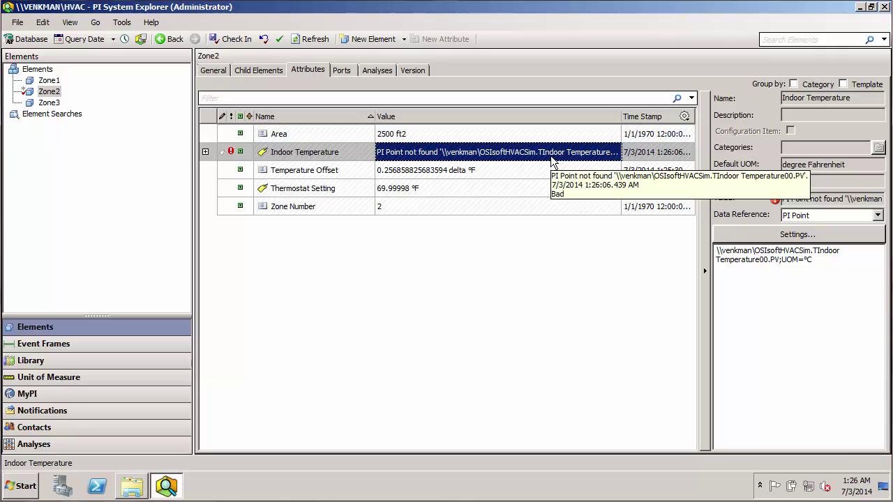
{"action": "left_click", "coordinate": [48, 102]}
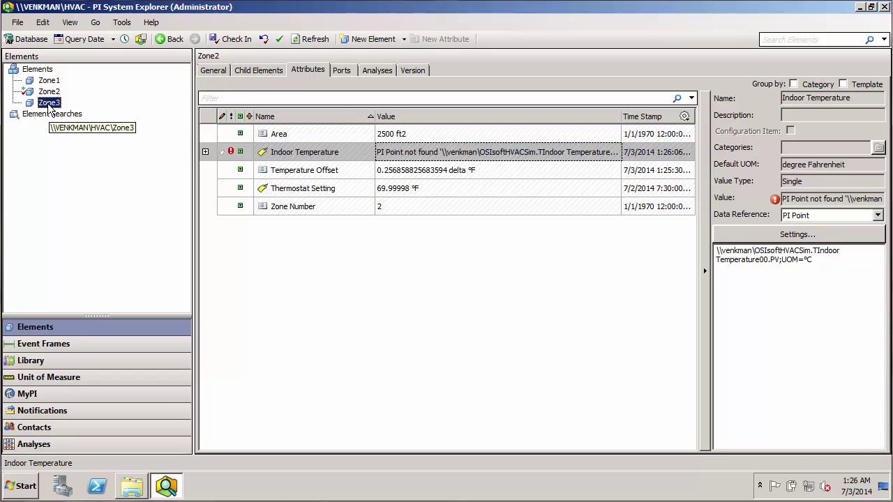
{"action": "right_click", "coordinate": [399, 153]}
{"action": "left_click", "coordinate": [435, 154]}
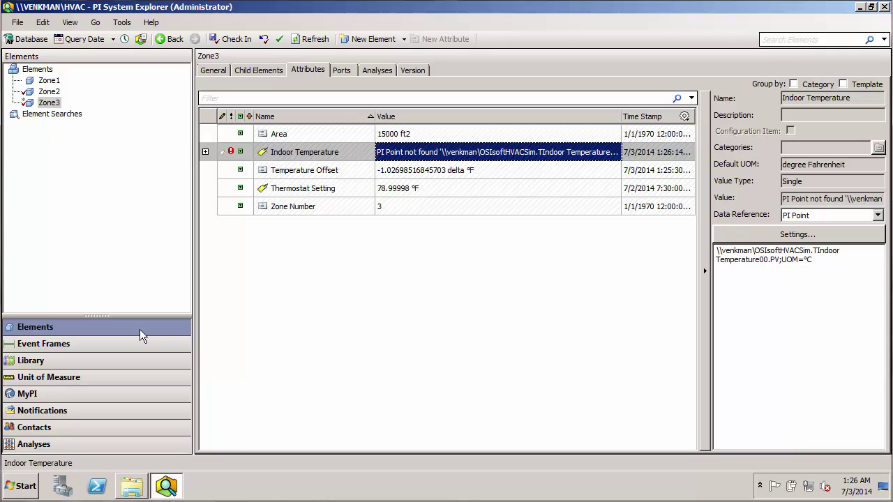
{"action": "left_click", "coordinate": [227, 40]}
{"action": "left_click", "coordinate": [31, 361]}
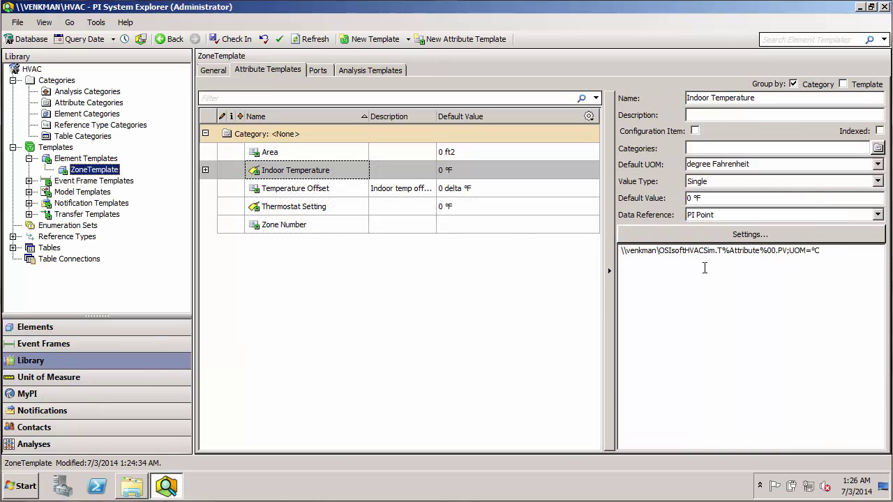
{"action": "mouse_move", "coordinate": [720, 252]}
{"action": "left_click_drag", "start_coordinate": [731, 250], "coordinate": [760, 250]}
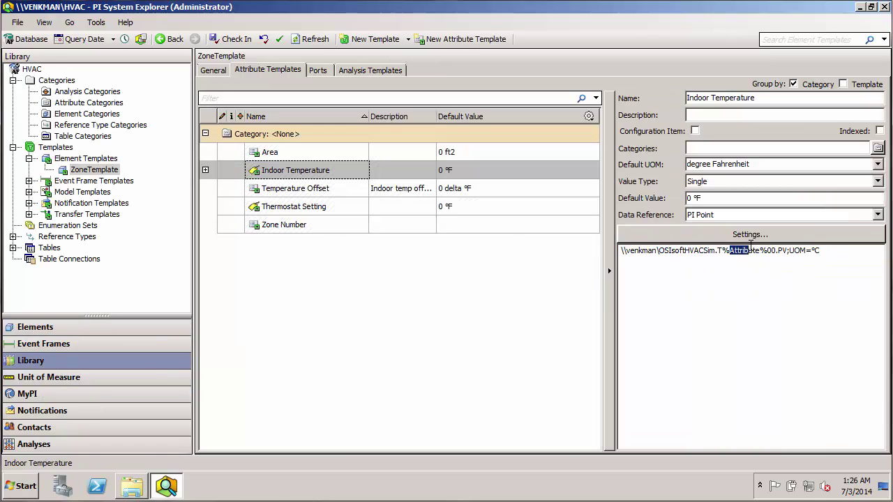
{"action": "type", "text": "@"}
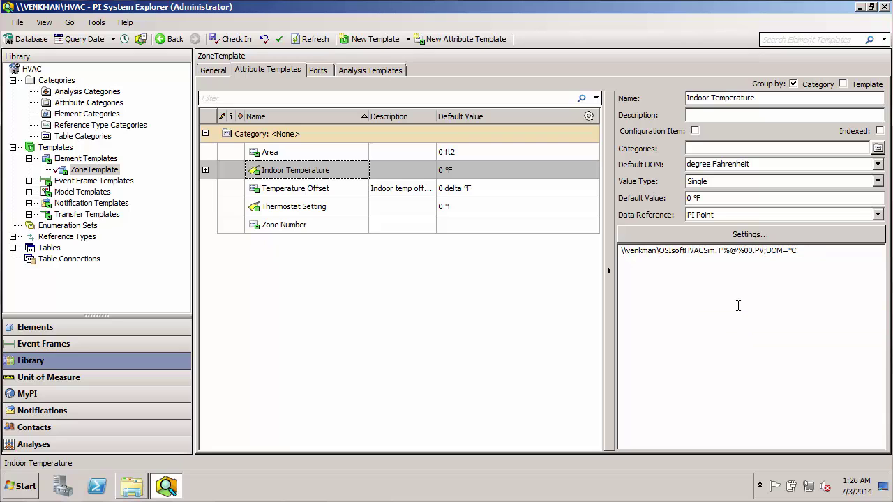
{"action": "type", "text": "Zone"}
{"action": "type", "text": " Nu"}
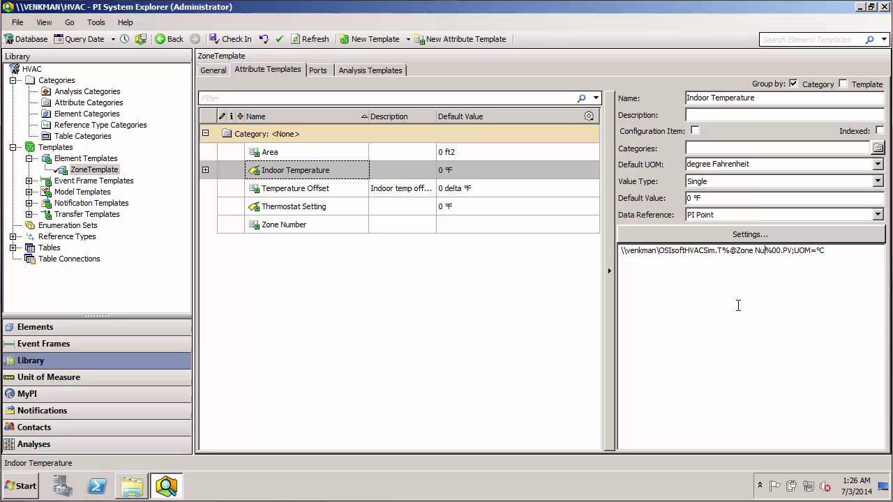
{"action": "type", "text": "mber"}
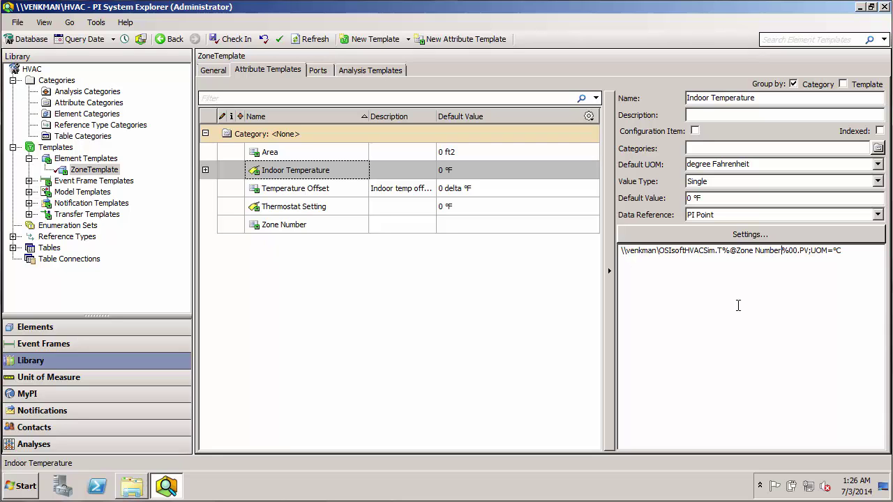
{"action": "left_click", "coordinate": [232, 39]}
- Confirm Zone3, Zone2 and Zone1 Indoor Temperature resolve to T300.PV, T200.PV and T100.PV
{"action": "left_click", "coordinate": [61, 328]}
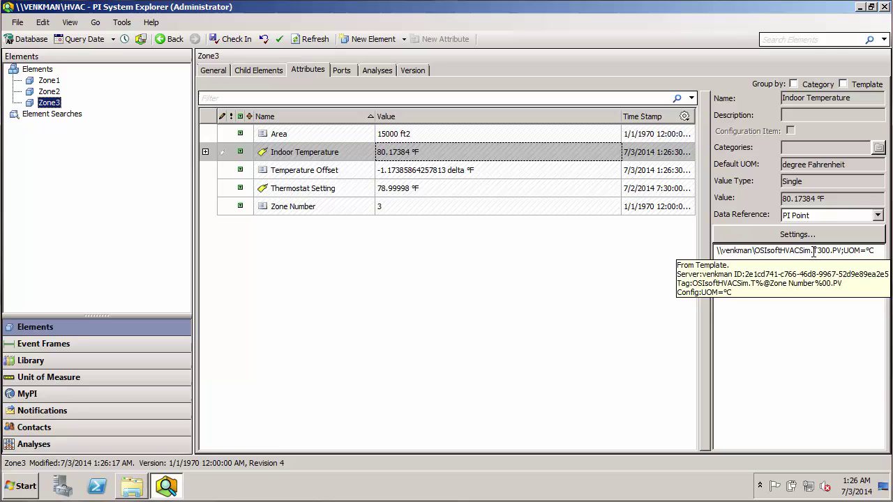
{"action": "left_click_drag", "start_coordinate": [814, 250], "coordinate": [838, 250]}
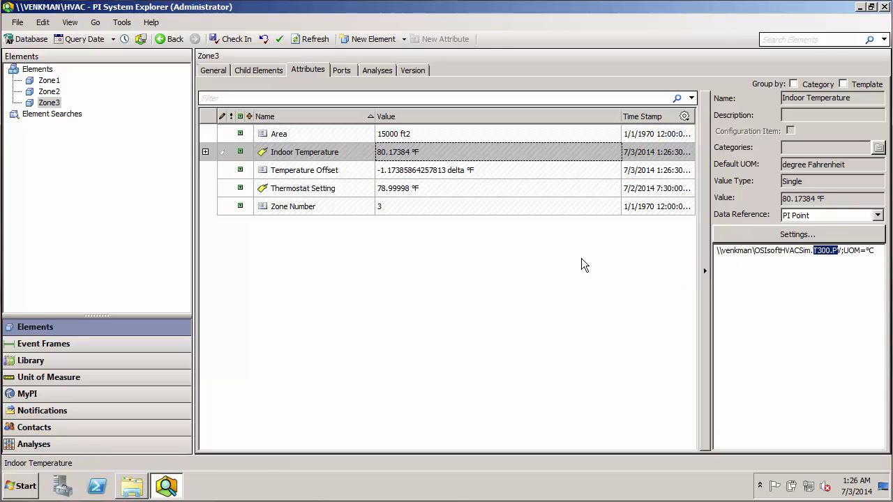
{"action": "left_click", "coordinate": [382, 209]}
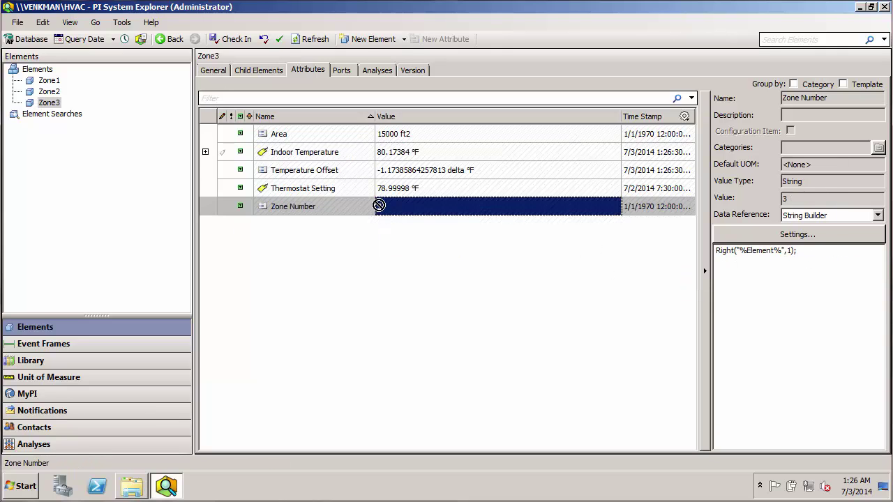
{"action": "left_click", "coordinate": [50, 91]}
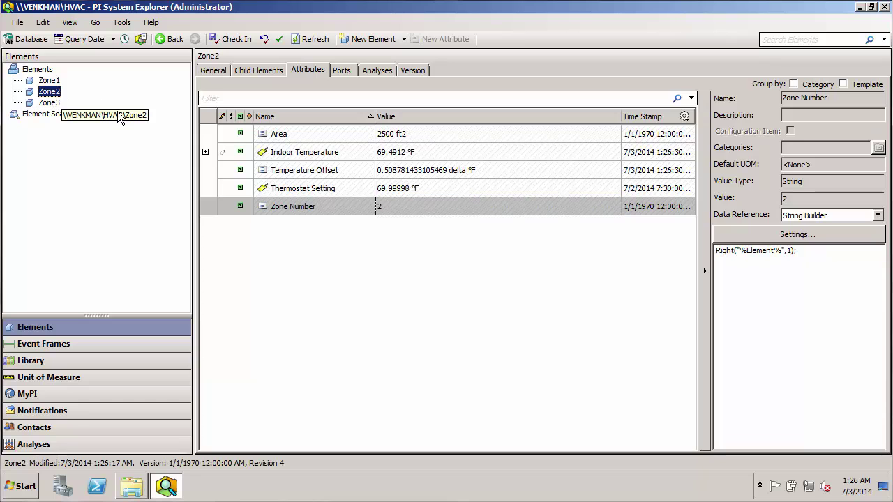
{"action": "left_click", "coordinate": [339, 152]}
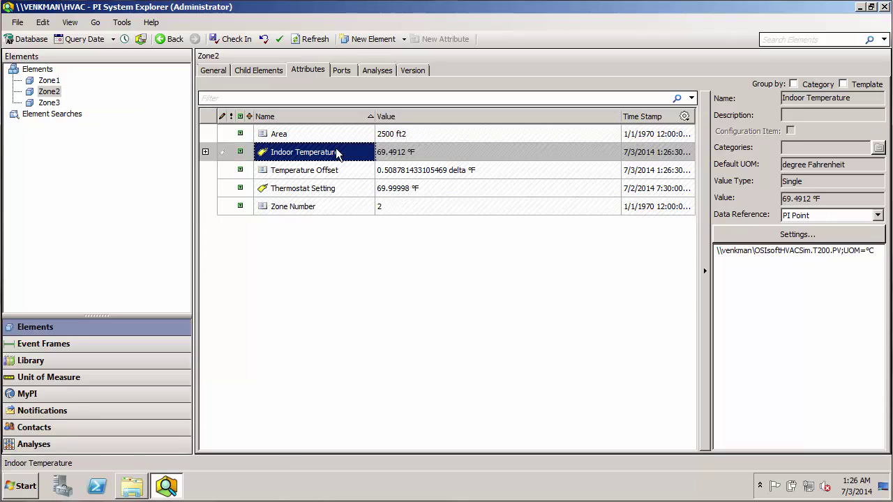
{"action": "left_click_drag", "start_coordinate": [814, 250], "coordinate": [831, 250]}
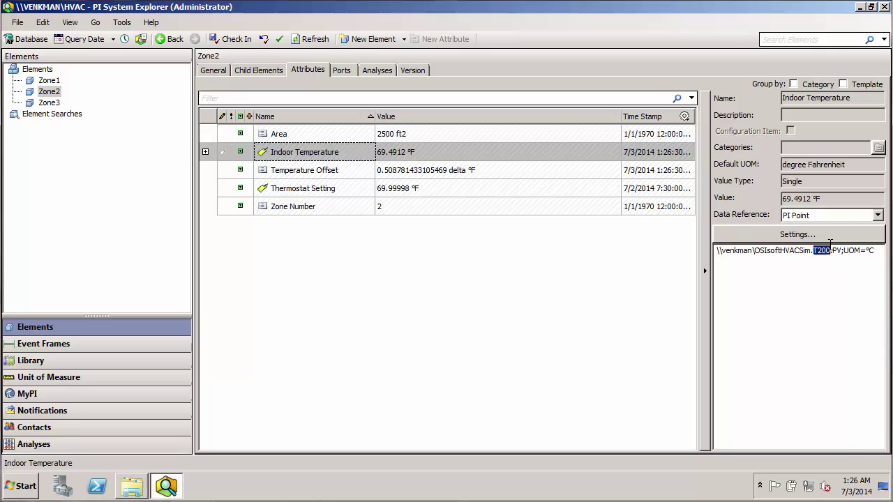
{"action": "left_click", "coordinate": [60, 80]}
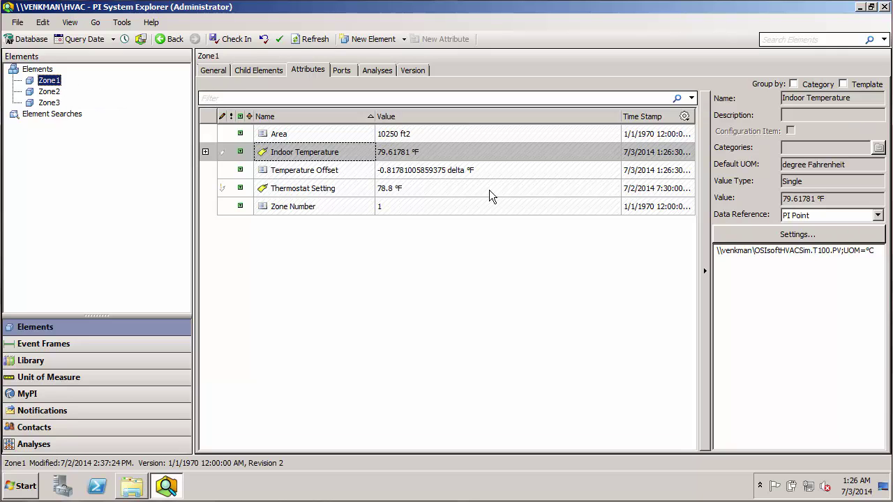
{"action": "left_click_drag", "start_coordinate": [814, 251], "coordinate": [832, 251]}
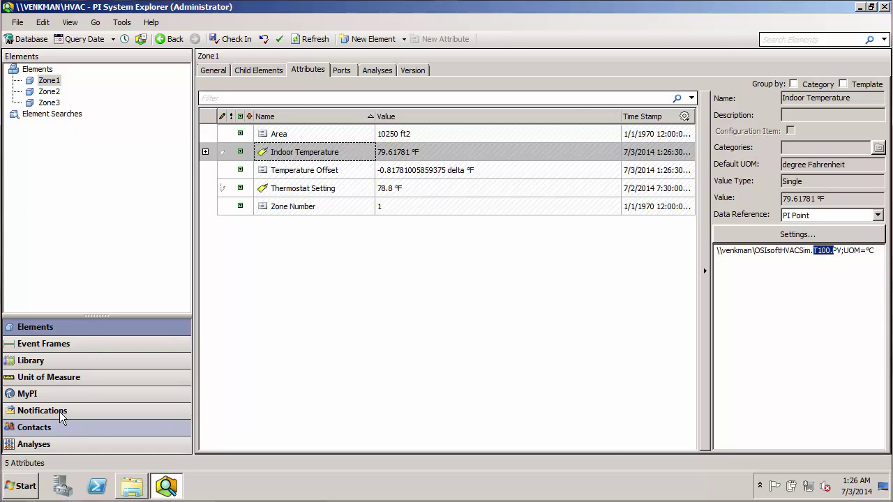
{"action": "left_click", "coordinate": [61, 361]}
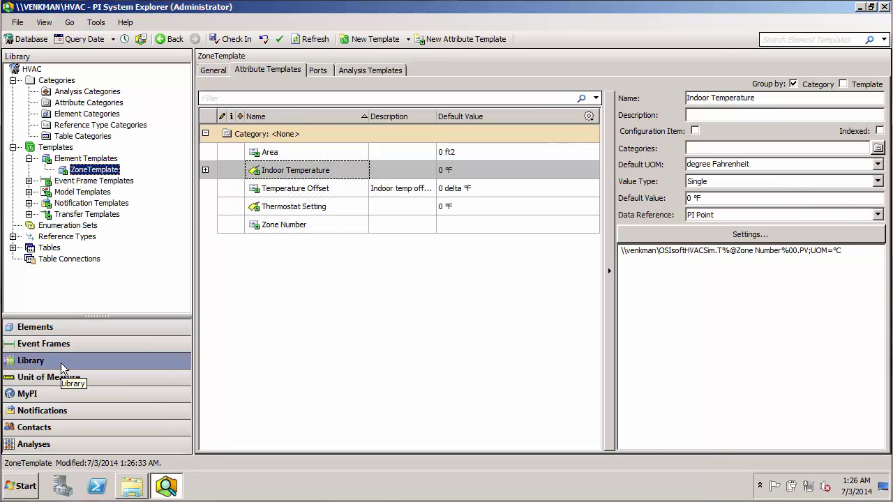
{"action": "left_click", "coordinate": [325, 207]}
{"action": "left_click", "coordinate": [724, 253]}
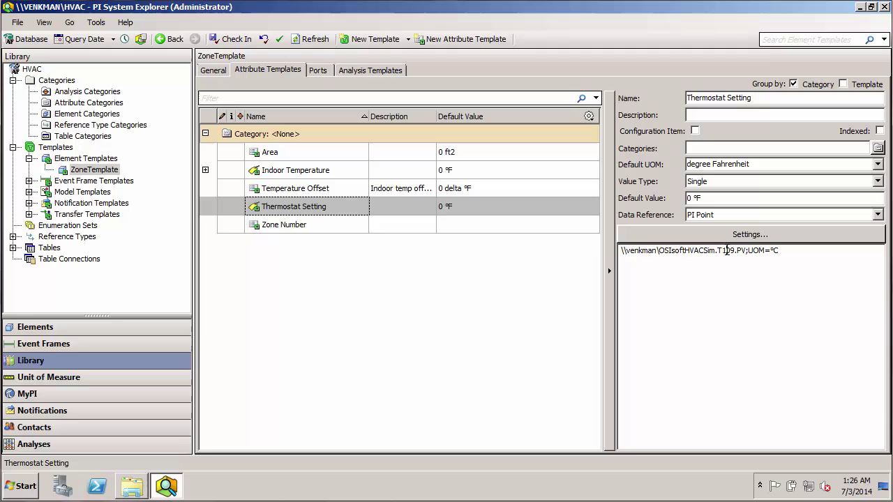
{"action": "key", "text": "BackSpace"}
{"action": "type", "text": "%"}
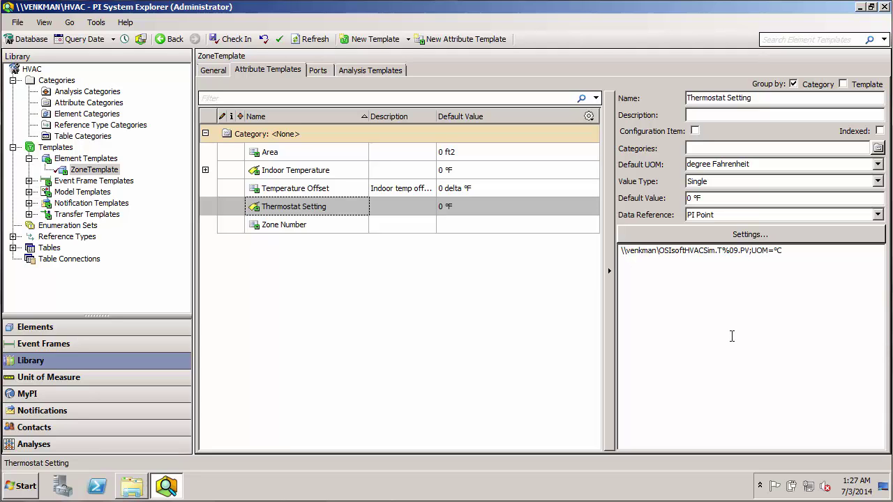
{"action": "type", "text": "@"}
{"action": "type", "text": "Zone Number"}
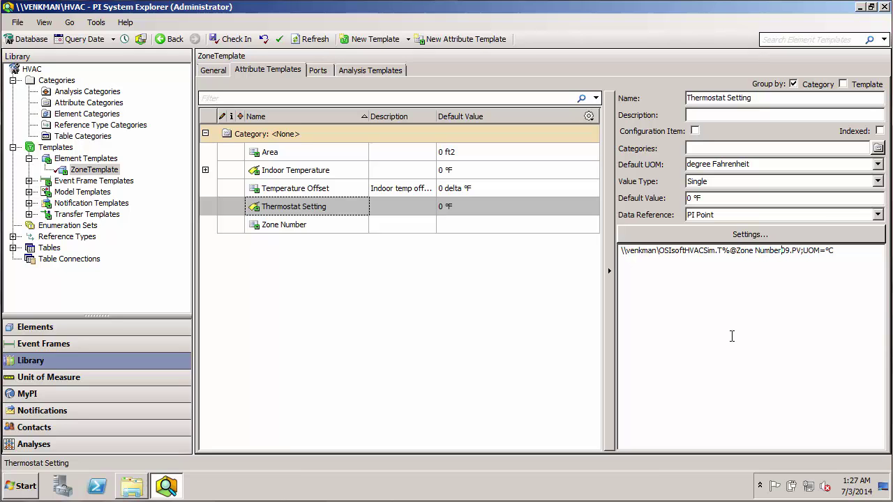
{"action": "type", "text": "%"}
{"action": "left_click", "coordinate": [222, 42]}
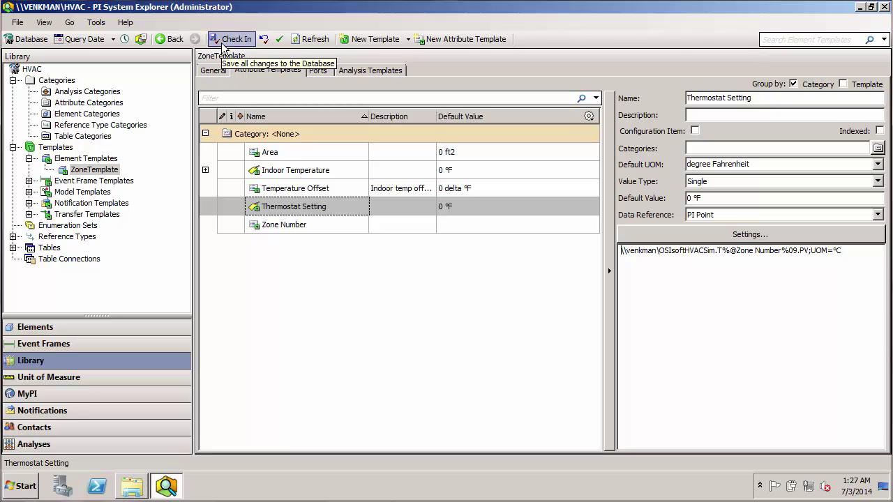
- Review the Thermostat Setting references of Zone1, Zone2 and Zone3 in Elements
{"action": "left_click", "coordinate": [43, 330]}
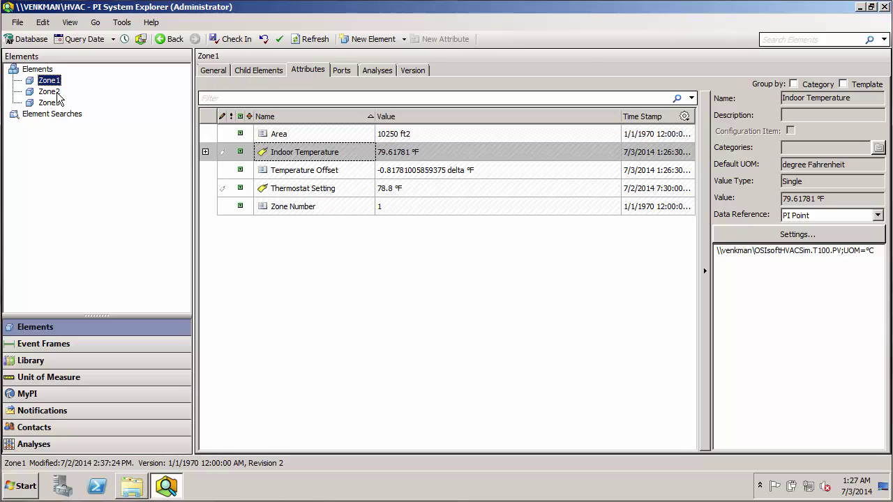
{"action": "left_click", "coordinate": [276, 185]}
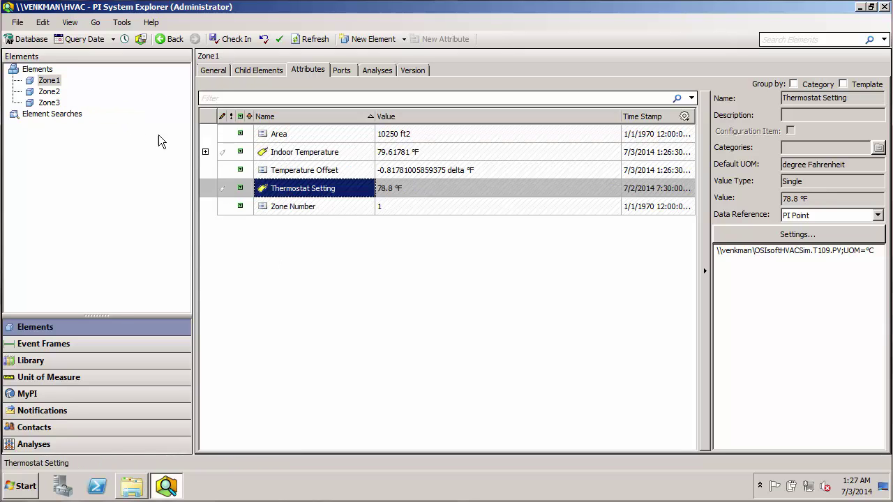
{"action": "left_click", "coordinate": [49, 92]}
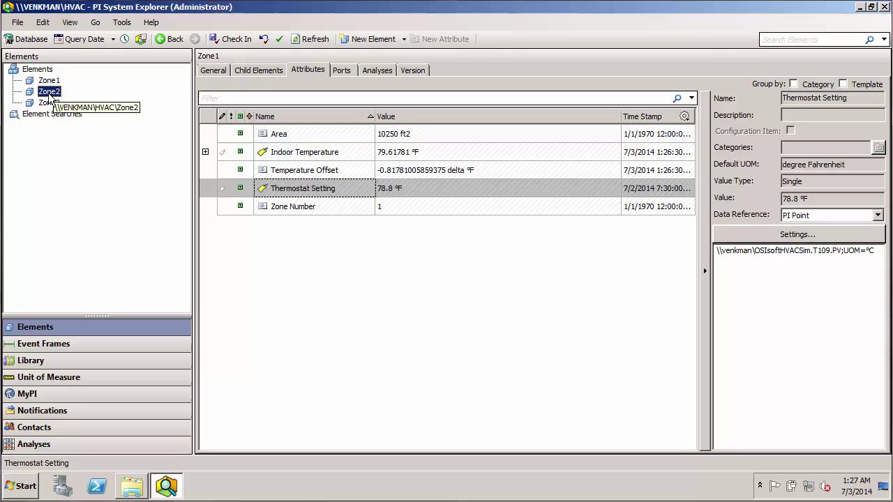
{"action": "left_click", "coordinate": [55, 104]}
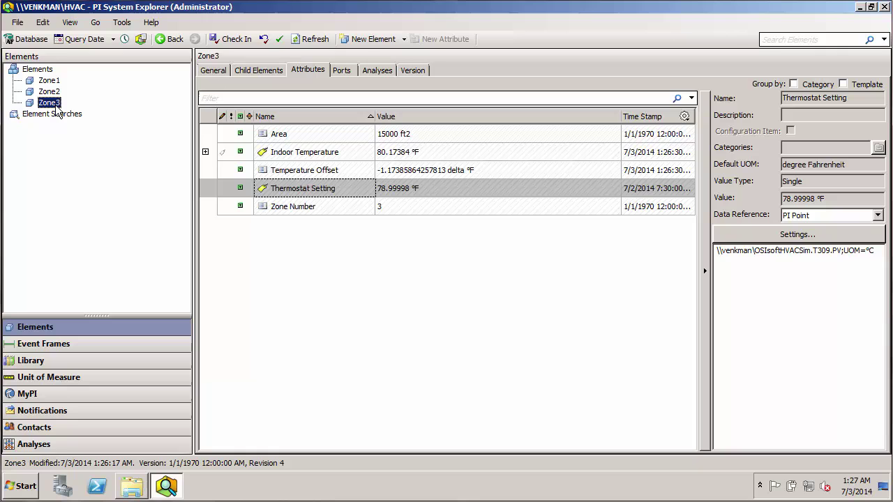
- Reset Zone3's Thermostat Setting to the template so it resolves to T309.PV, and check in
{"action": "left_click", "coordinate": [377, 192]}
{"action": "right_click", "coordinate": [377, 198]}
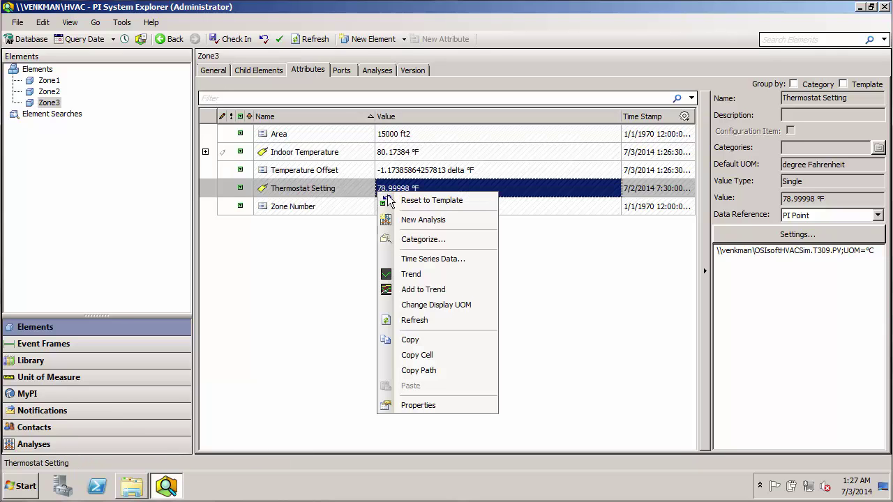
{"action": "left_click", "coordinate": [421, 201]}
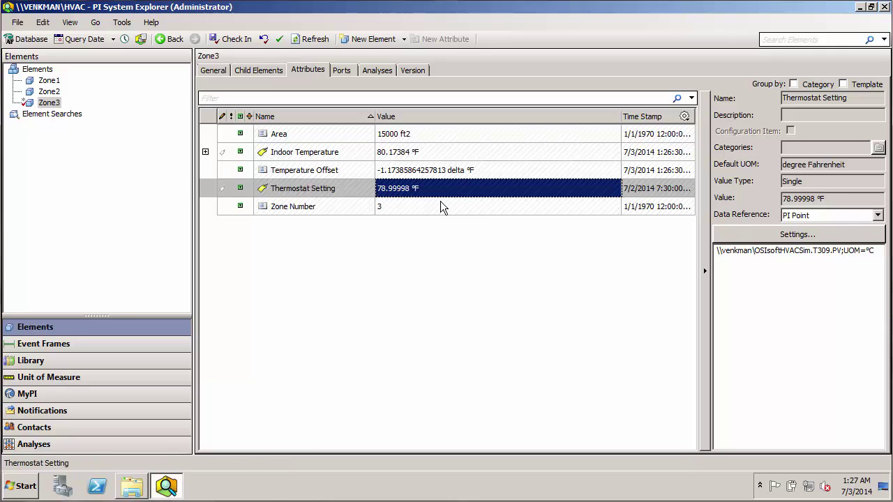
{"action": "left_click", "coordinate": [226, 43]}
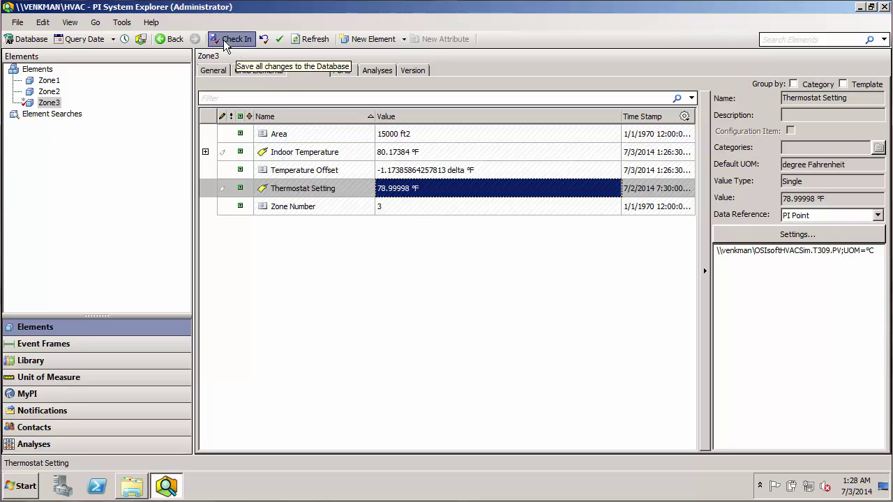